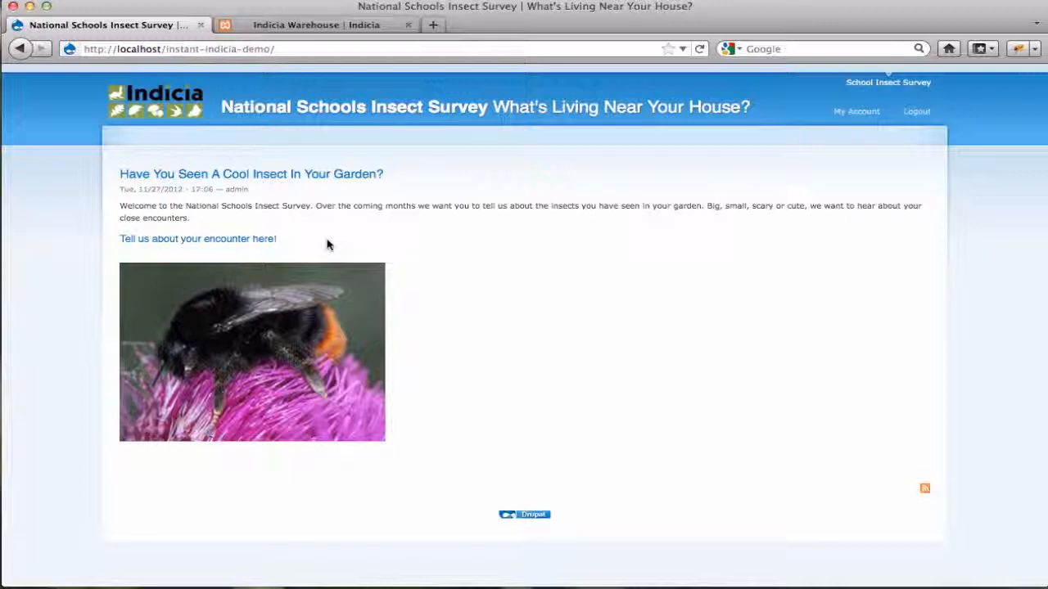
# Start a School Insect Survey record with Ladybird marked present and Ladybird.JPG attached as its image, and continue to the location page
pyautogui.click(262, 240)
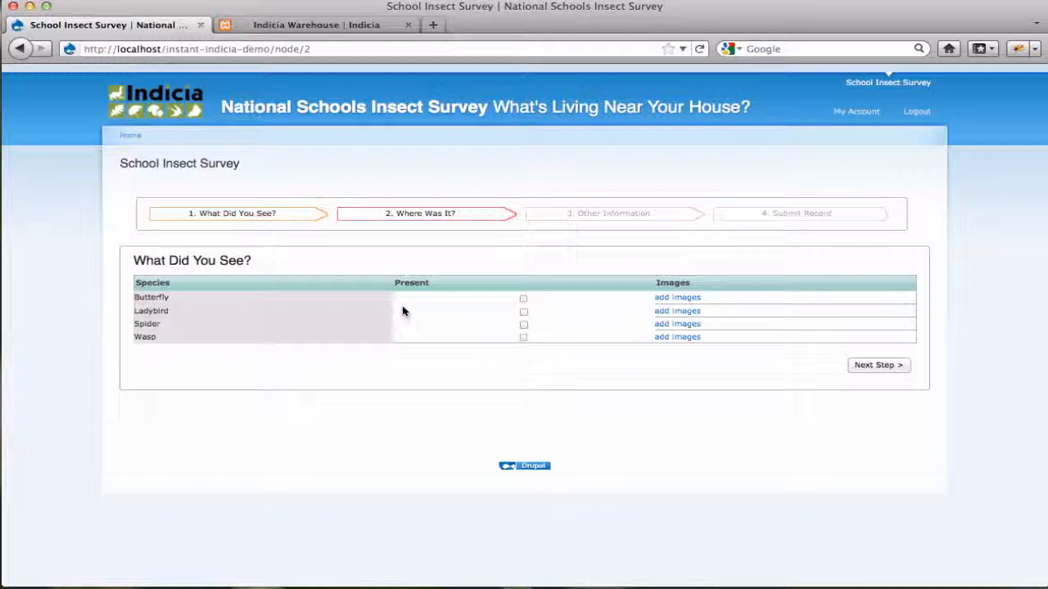
pyautogui.click(523, 312)
pyautogui.click(658, 312)
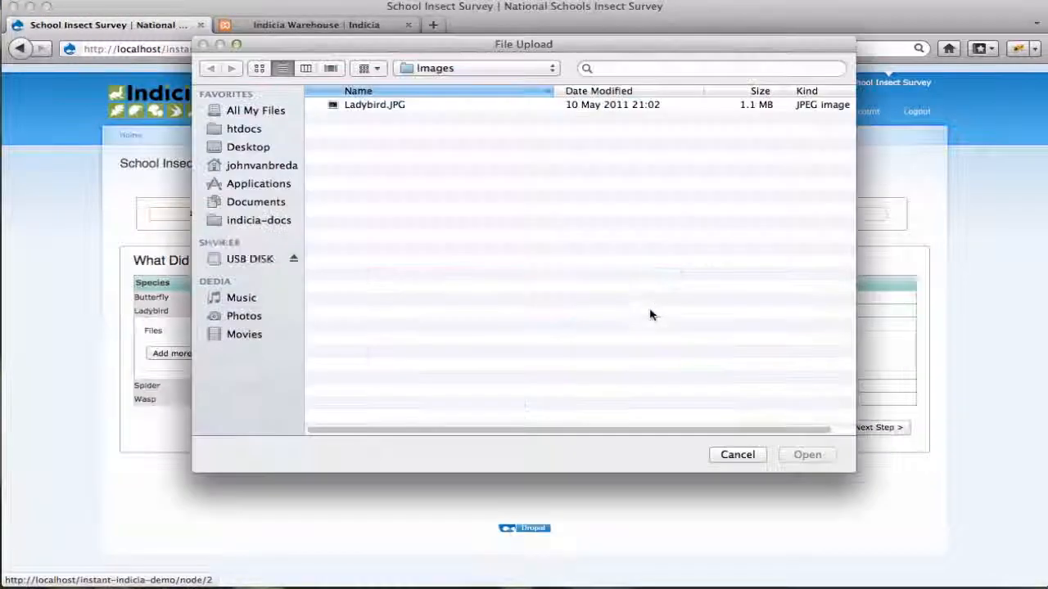
pyautogui.doubleClick(378, 107)
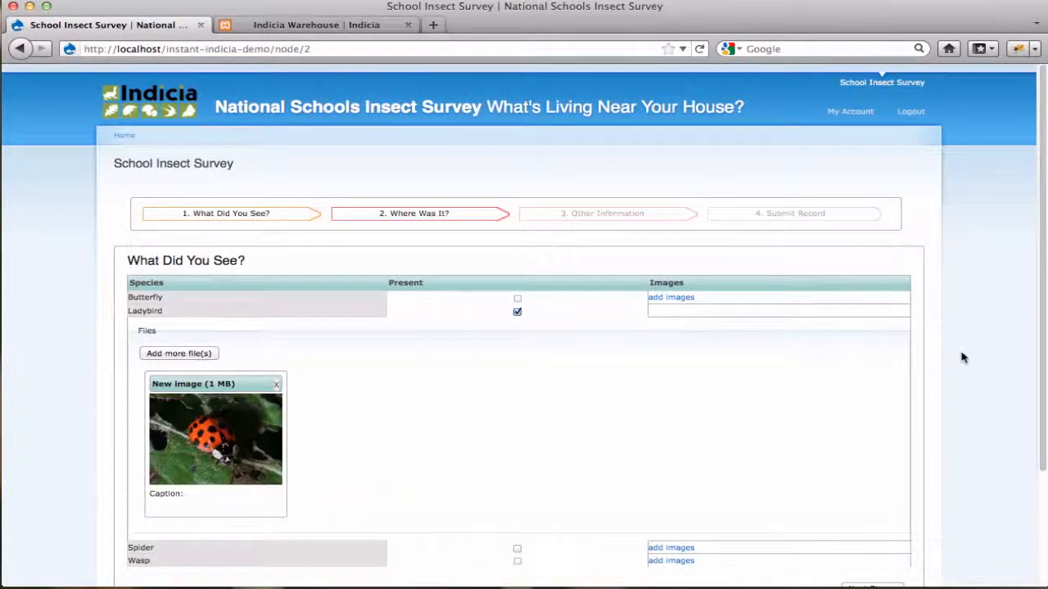
pyautogui.scroll(-2, 1029, 452)
pyautogui.scroll(-1, 1023, 467)
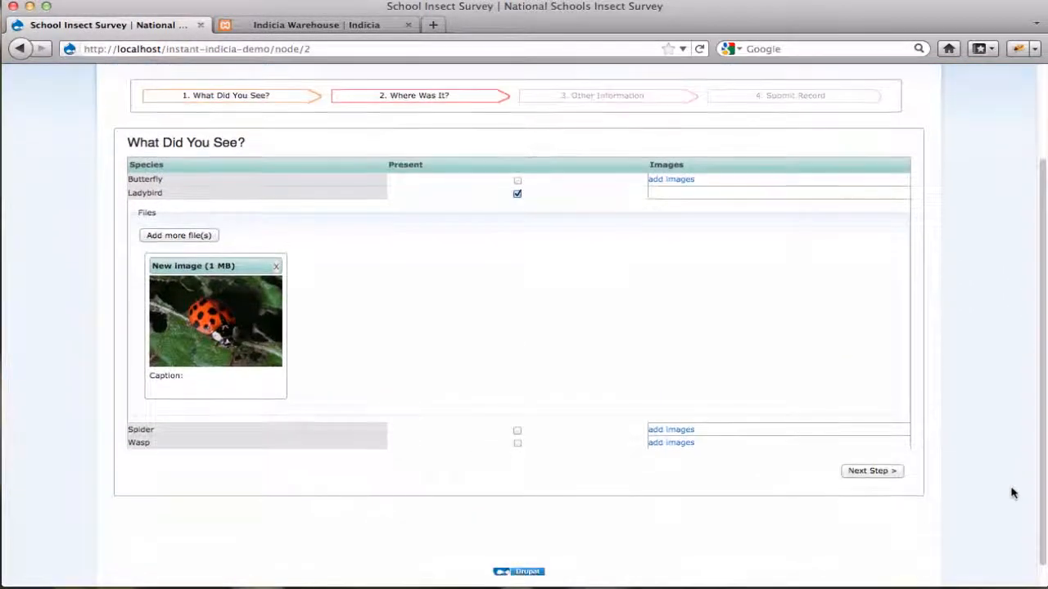
pyautogui.scroll(1, 1041, 389)
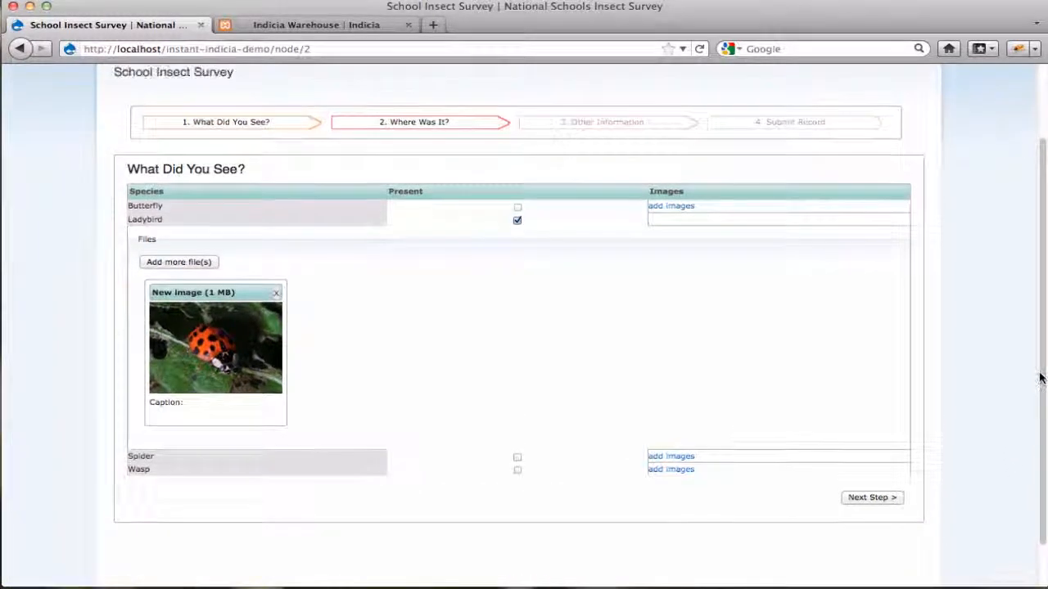
pyautogui.click(871, 497)
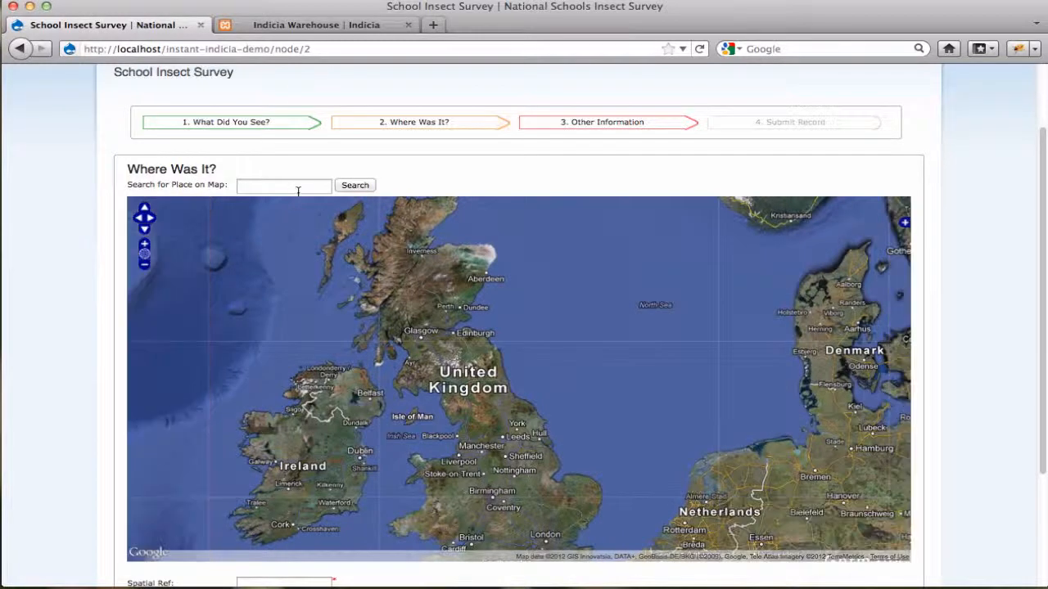
# Search the map for southampton, mark the sighting's grid square over Southampton, and continue to the other information page
pyautogui.click(297, 188)
pyautogui.write('southampt')
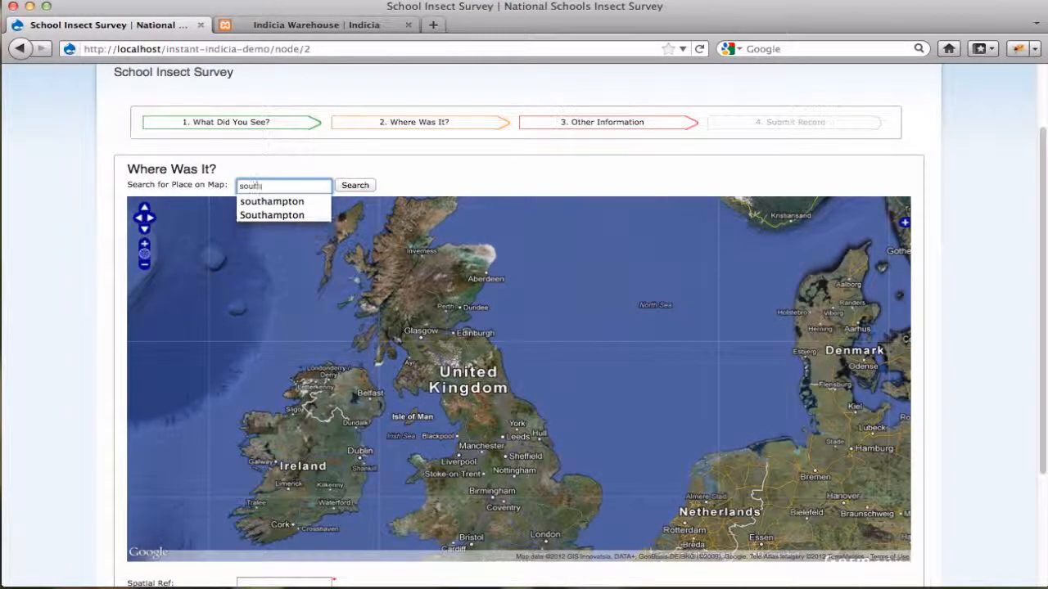
pyautogui.write('on')
pyautogui.click(354, 187)
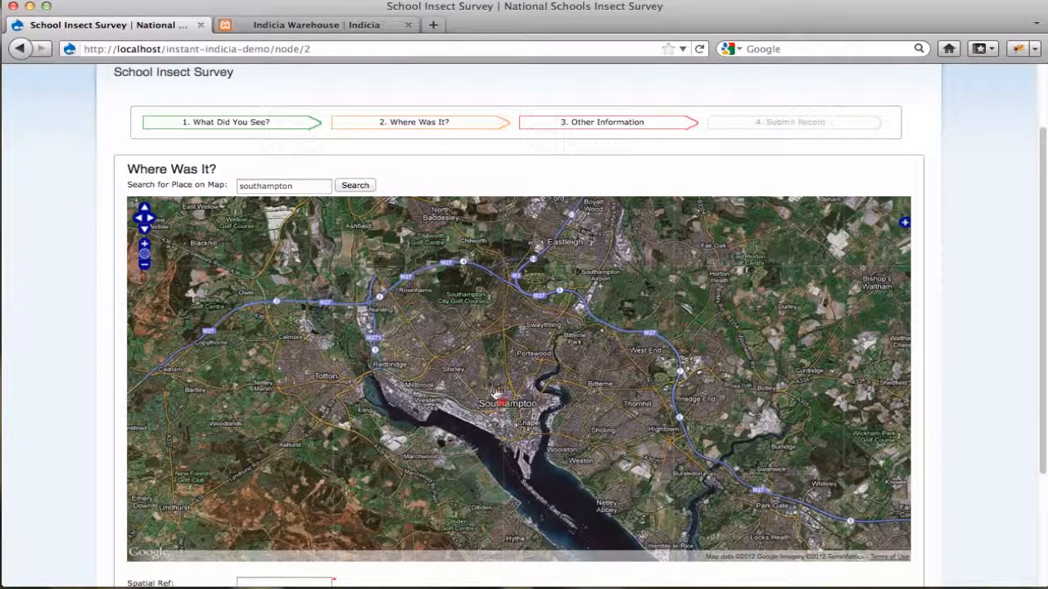
pyautogui.click(497, 397)
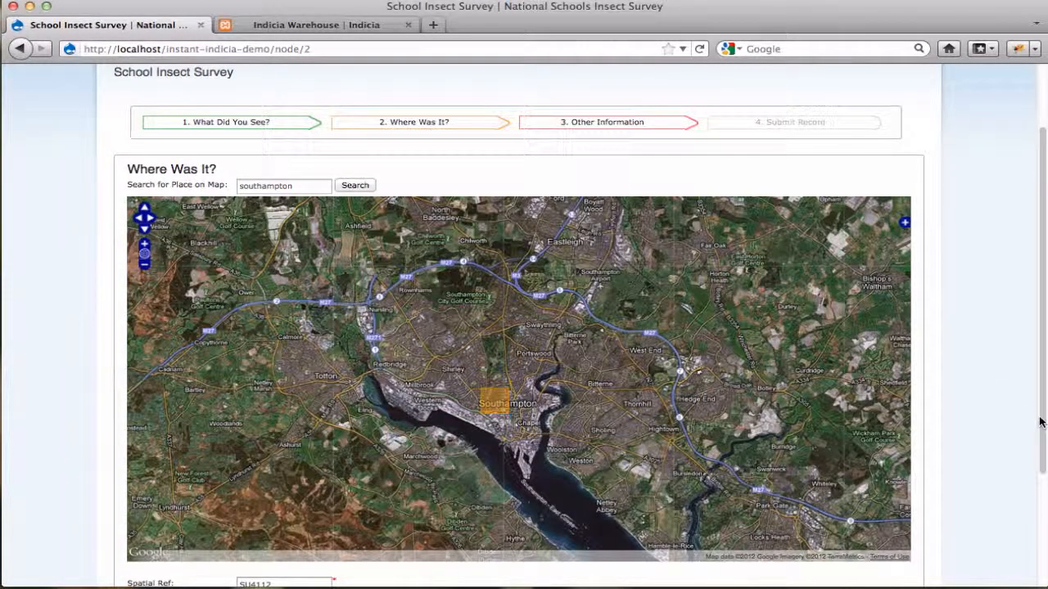
pyautogui.scroll(-3, 1040, 434)
pyautogui.click(854, 521)
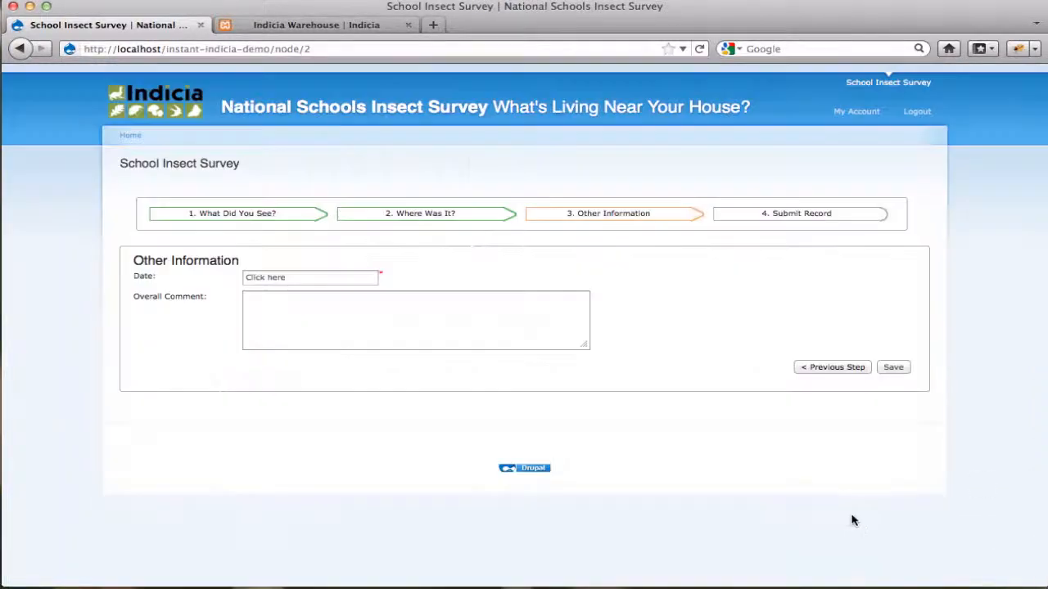
# Set the date to 28/11/2012, enter the overall comment "In muddy part of the garden." and save the record
pyautogui.click(329, 278)
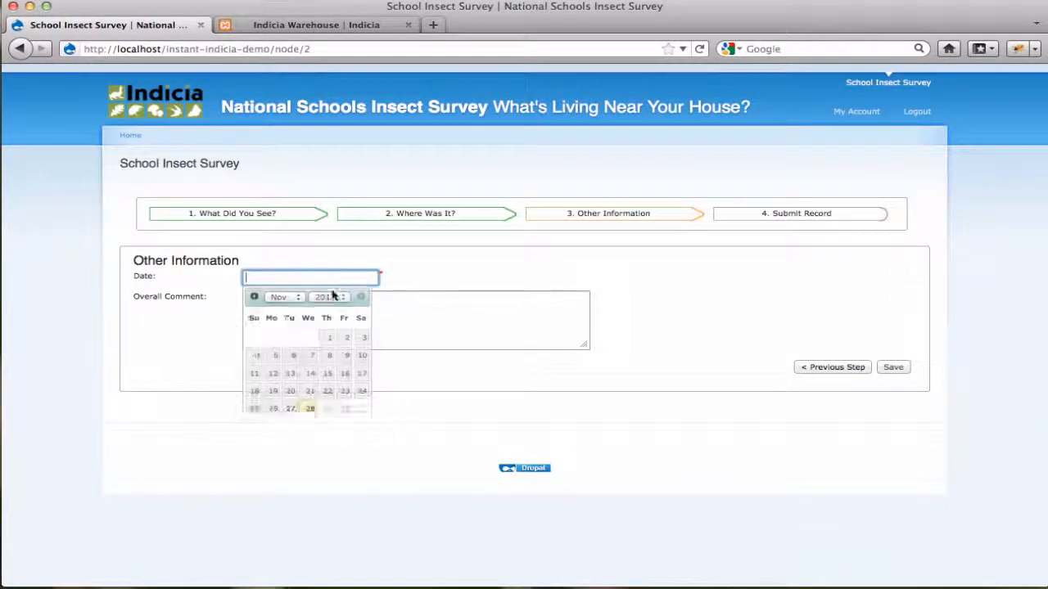
pyautogui.click(319, 407)
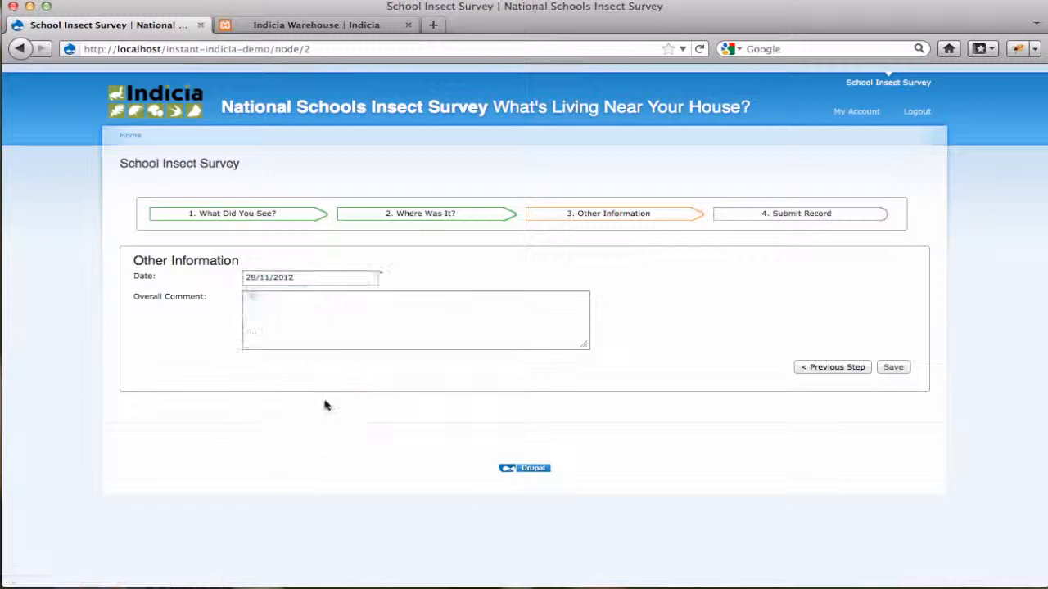
pyautogui.click(357, 282)
pyautogui.click(429, 306)
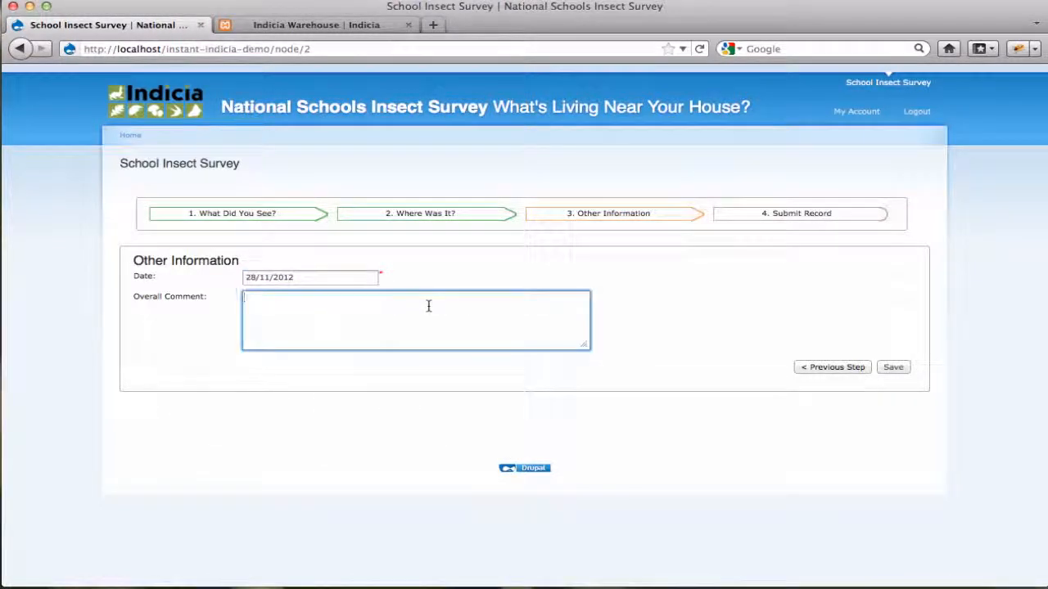
pyautogui.write('In muddy part of the garden.')
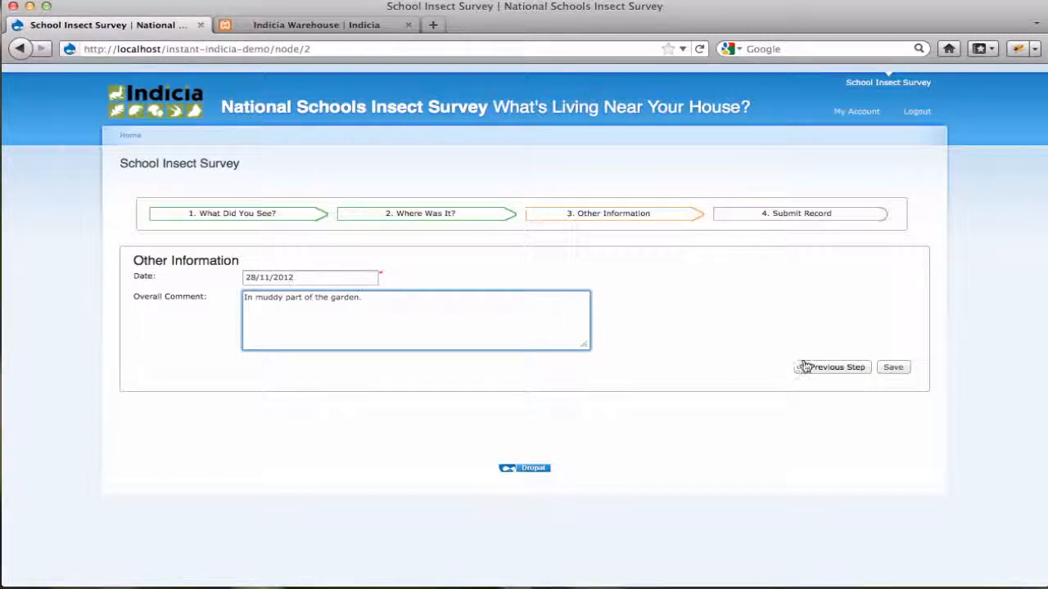
pyautogui.click(895, 371)
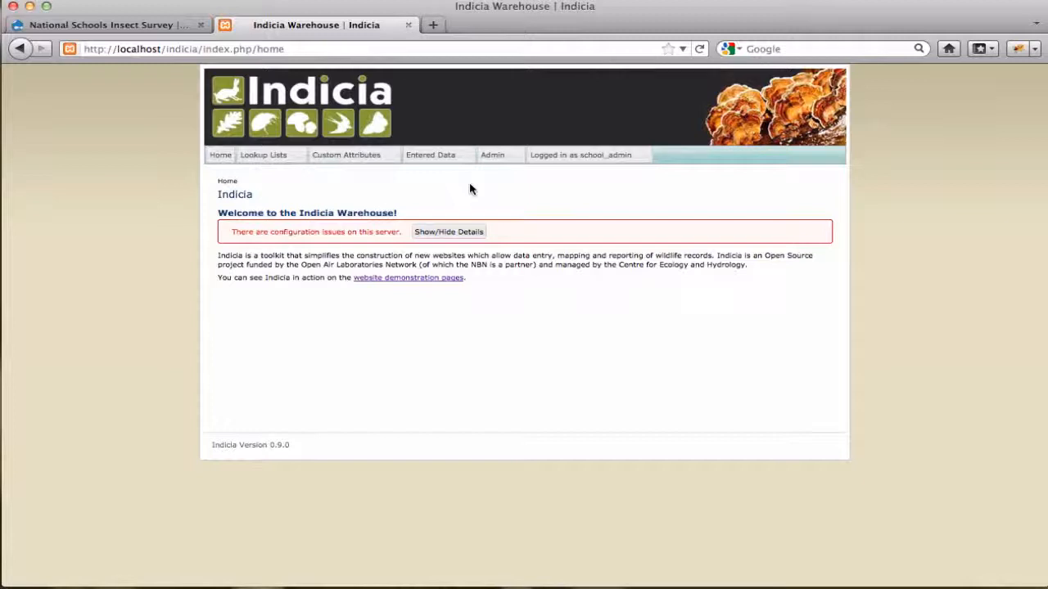
# Switch to the Indicia Warehouse and view the list of entered occurrences to check the submitted ladybird record
pyautogui.moveTo(362, 161)
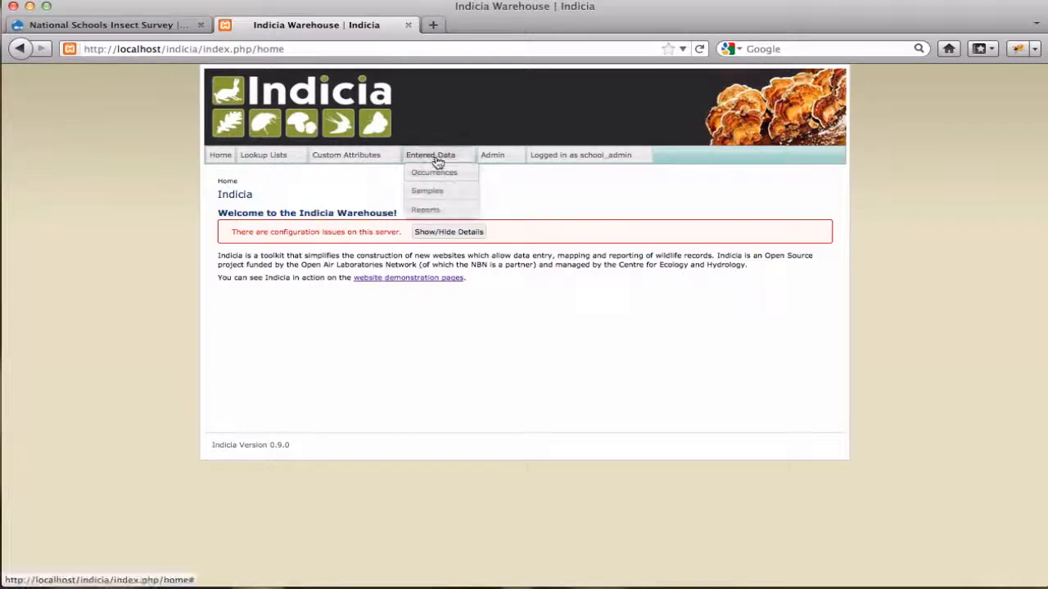
pyautogui.click(433, 176)
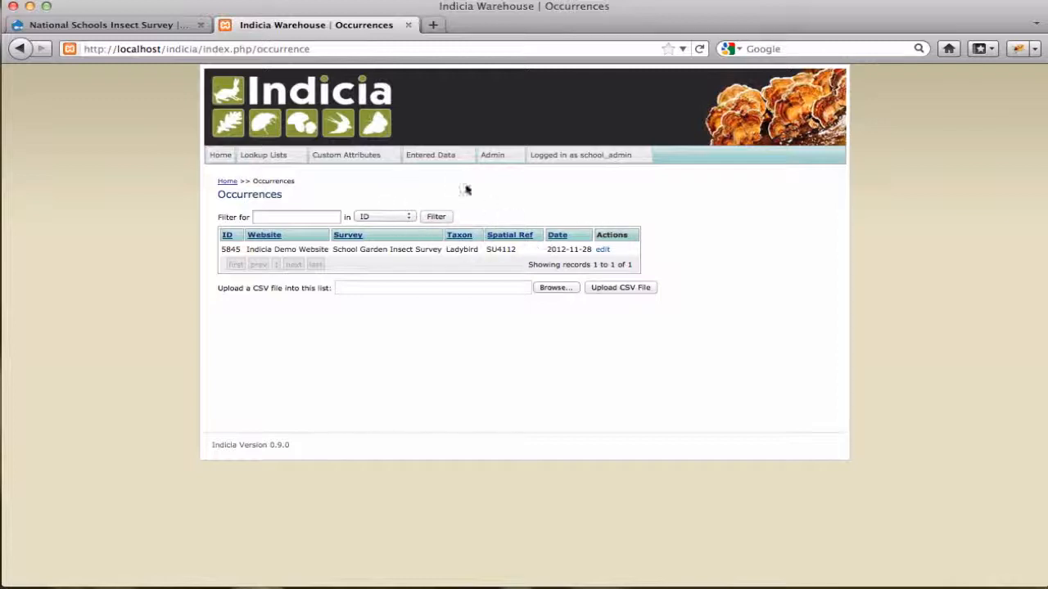
# Start a new sample attribute in the warehouse's custom attributes with the caption "Time of Day"
pyautogui.moveTo(395, 161)
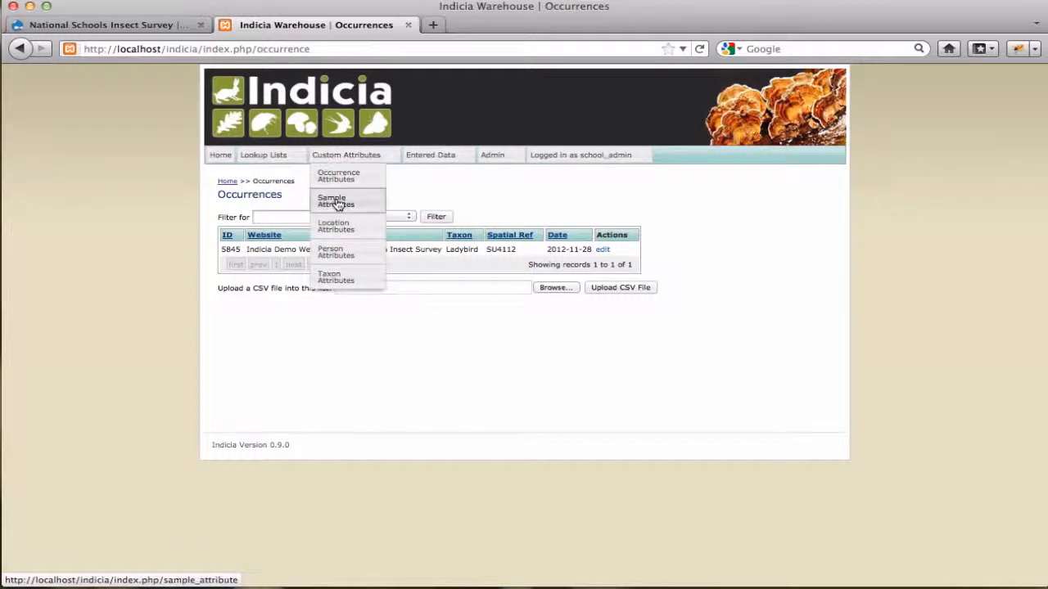
pyautogui.click(338, 205)
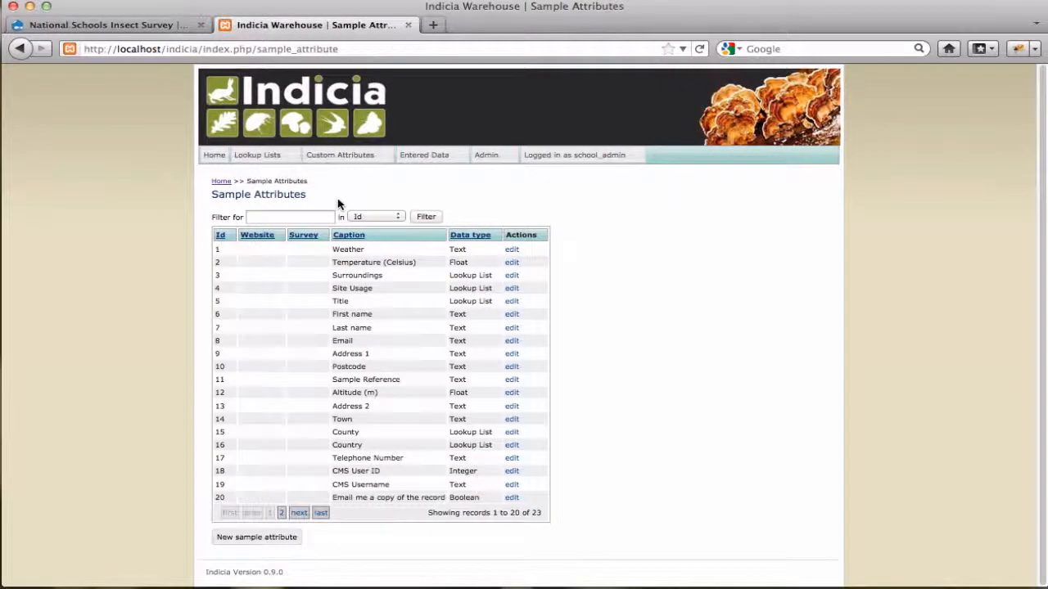
pyautogui.click(246, 539)
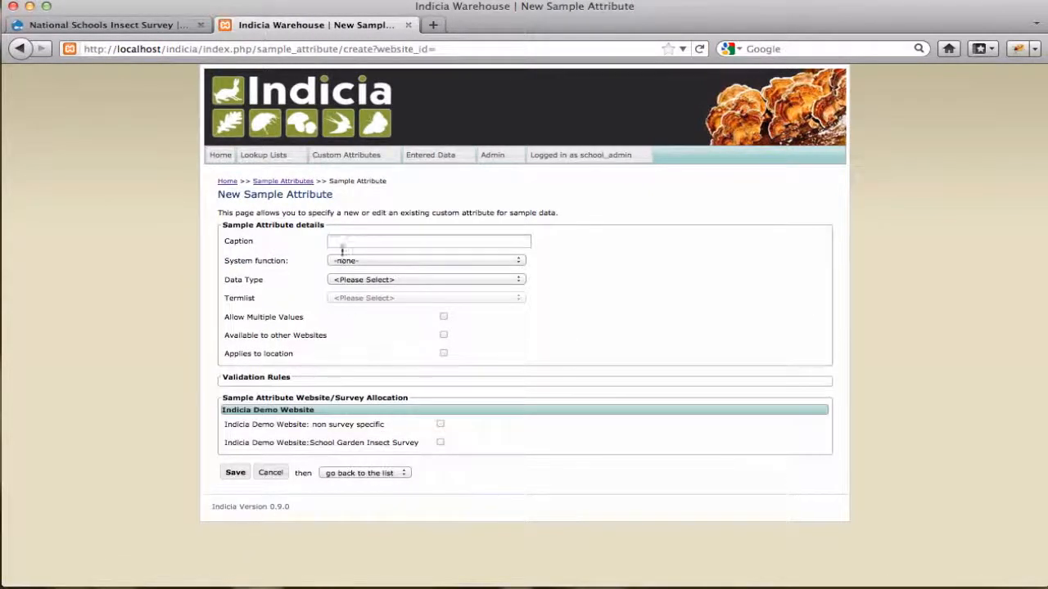
pyautogui.click(345, 241)
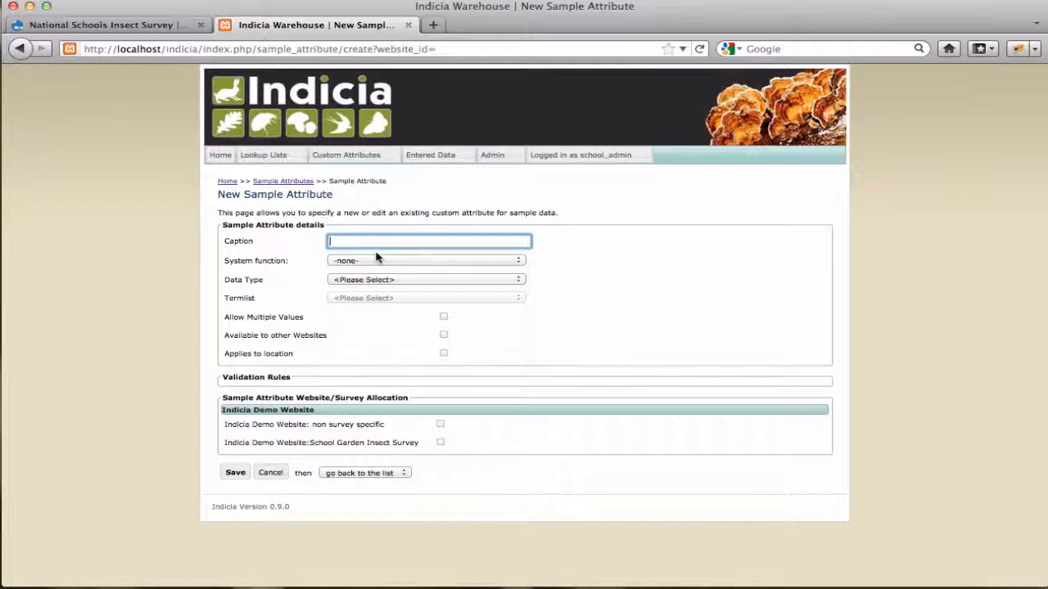
pyautogui.write('Time of Day')
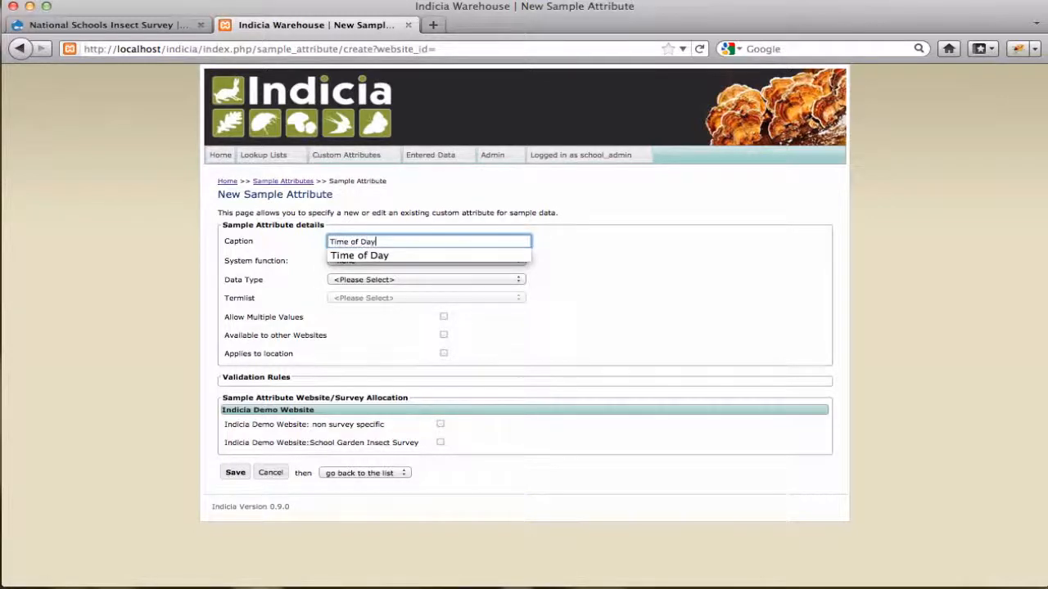
pyautogui.press('Down')
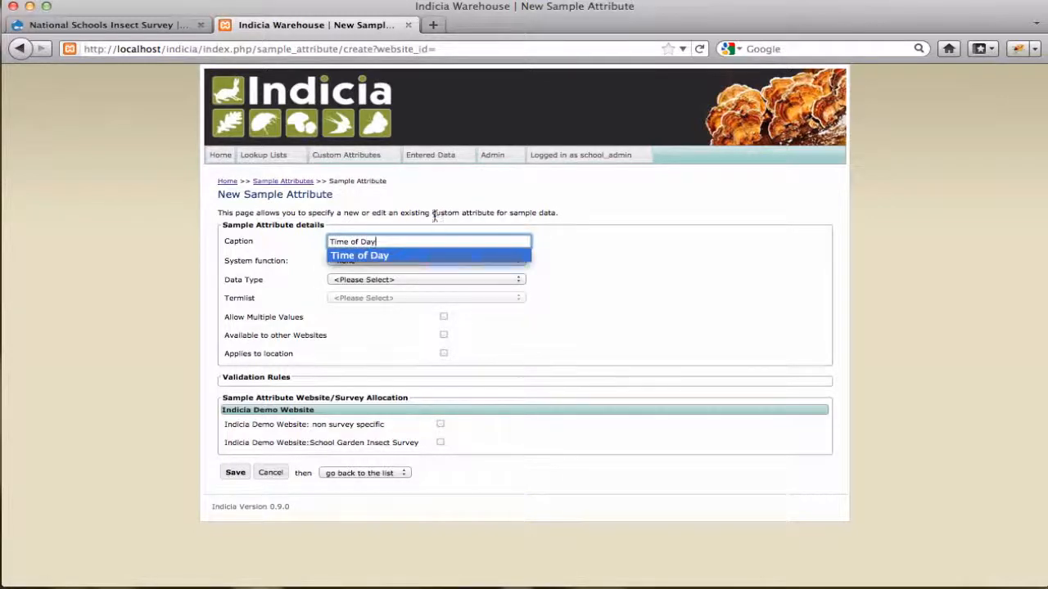
pyautogui.click(427, 229)
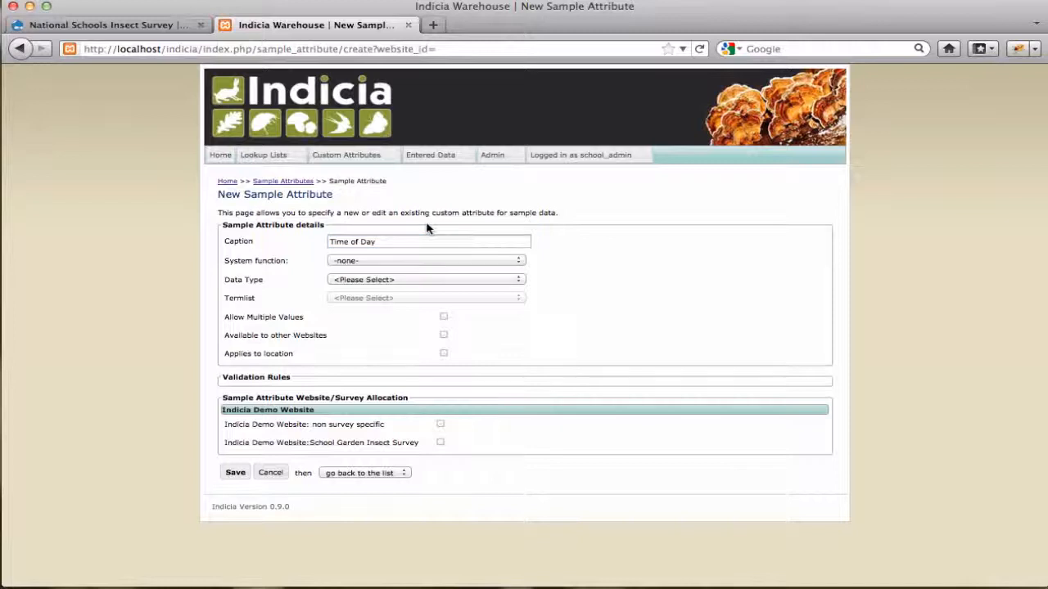
# Set the Time of Day attribute's data type to Text and make it required
pyautogui.click(393, 281)
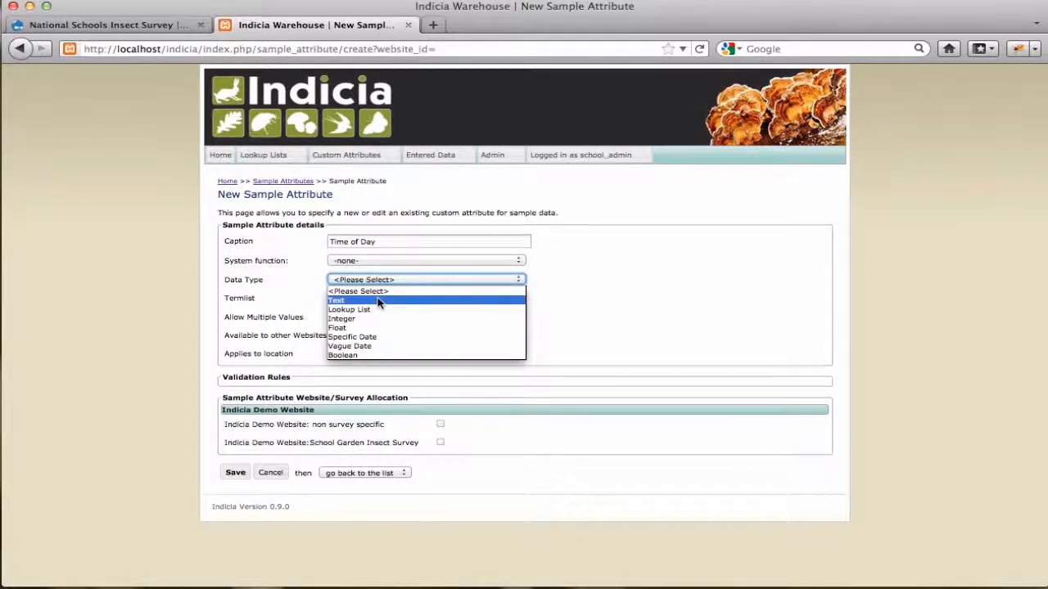
pyautogui.click(378, 300)
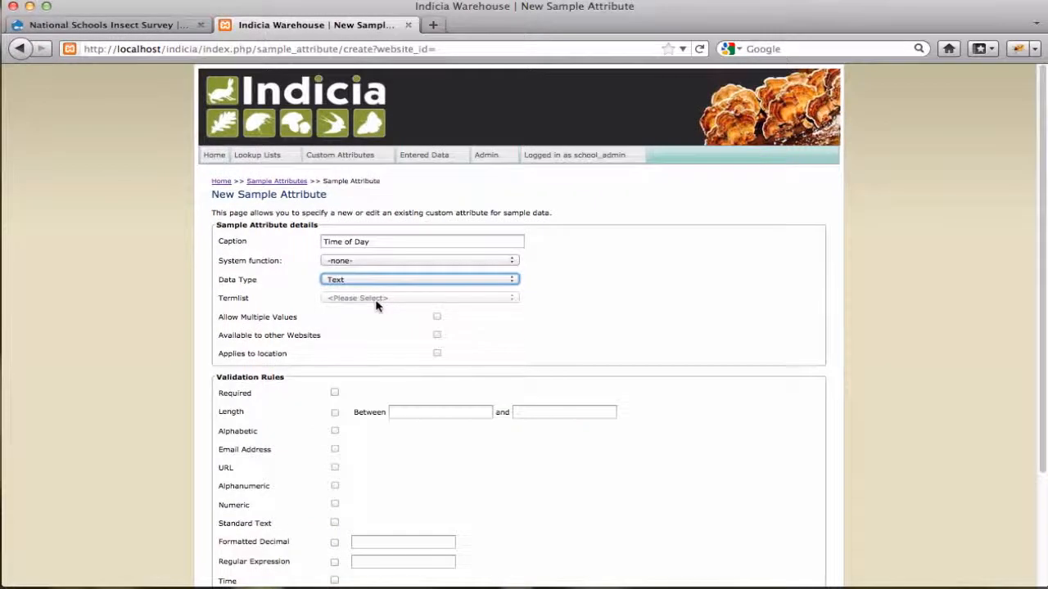
pyautogui.click(334, 393)
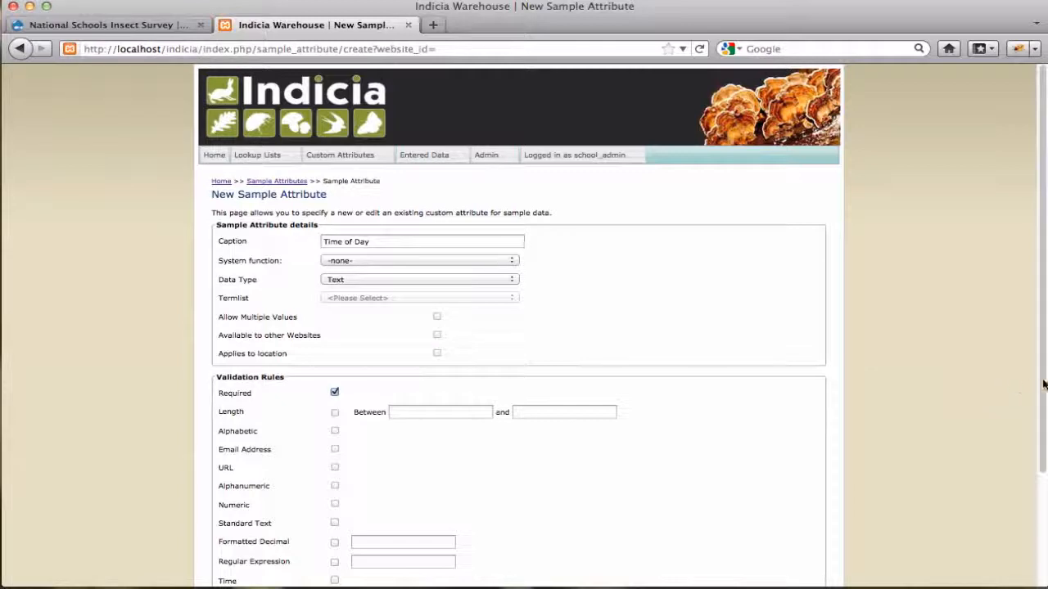
# Allocate the attribute to the Indicia Demo Website's School Garden Insect Survey and save it
pyautogui.moveTo(1043, 384); pyautogui.dragTo(1026, 421)
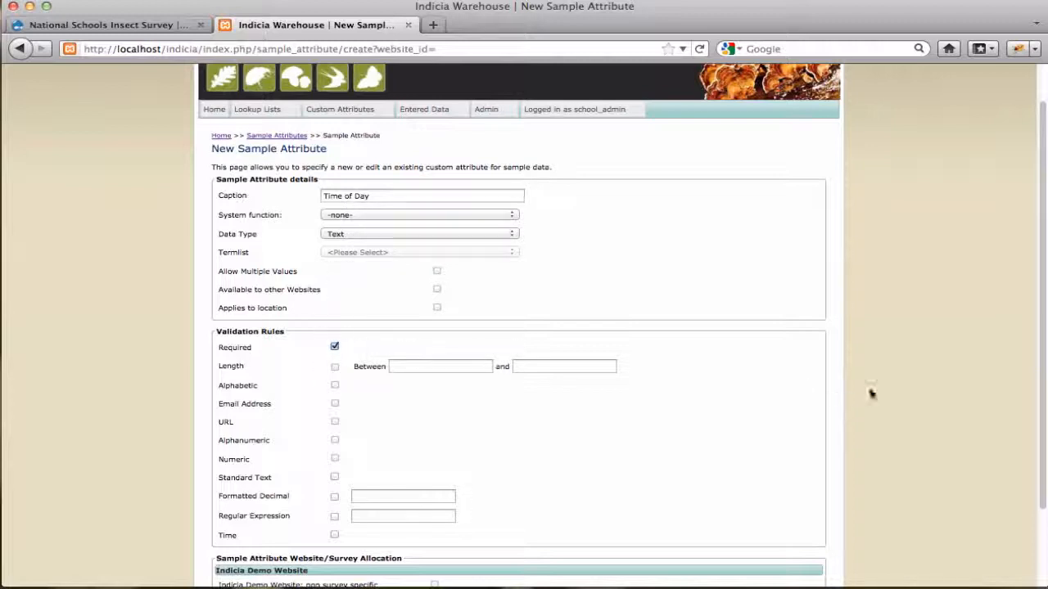
pyautogui.moveTo(1042, 393); pyautogui.dragTo(1038, 470)
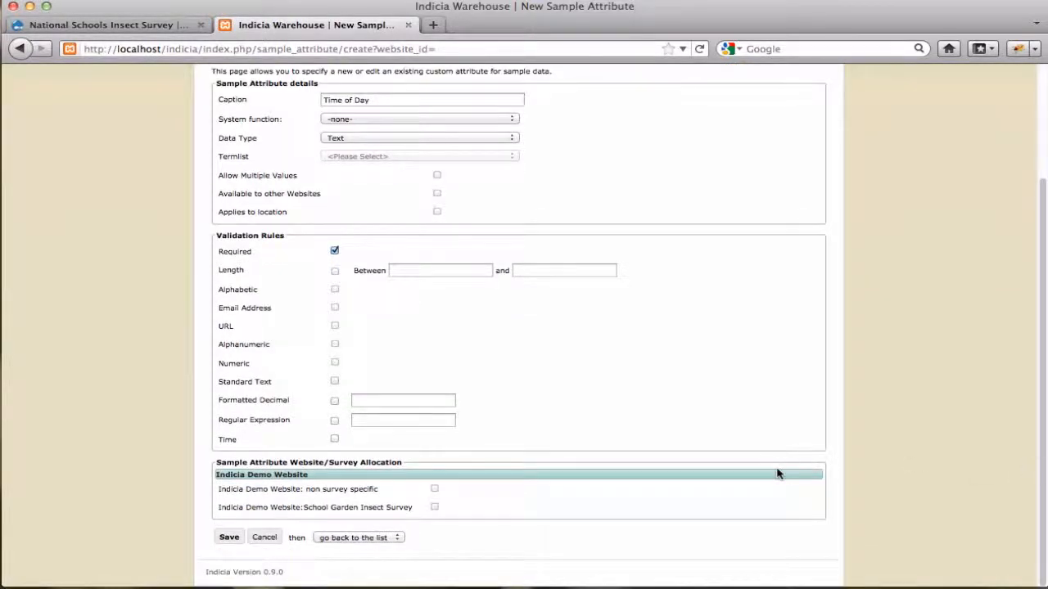
pyautogui.click(434, 508)
pyautogui.click(223, 538)
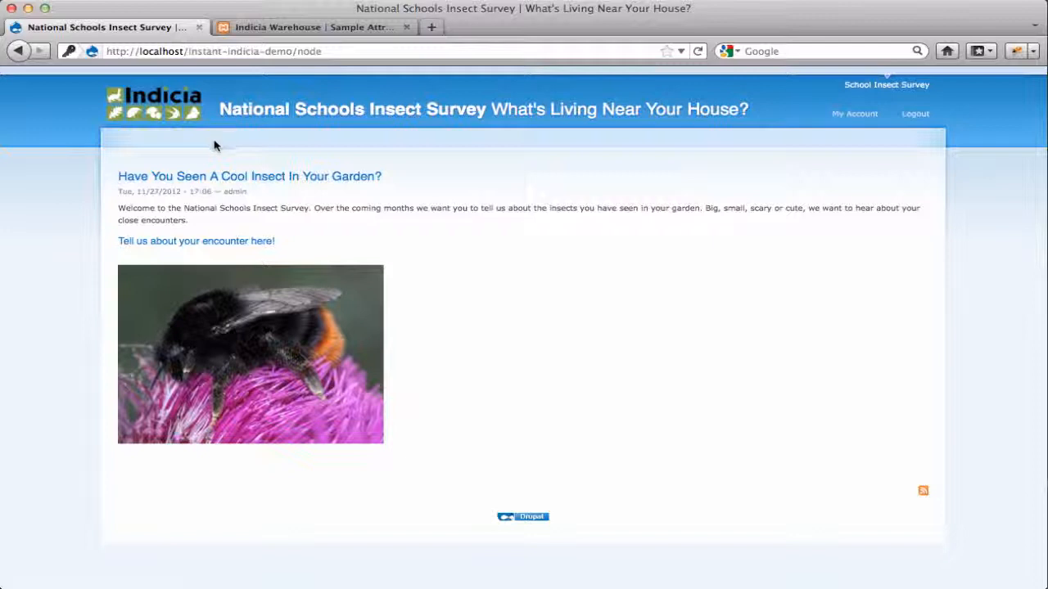
# On the National Schools Insect Survey site, start another record with Ladybird present and its photo attached, and continue to the location page
pyautogui.click(255, 241)
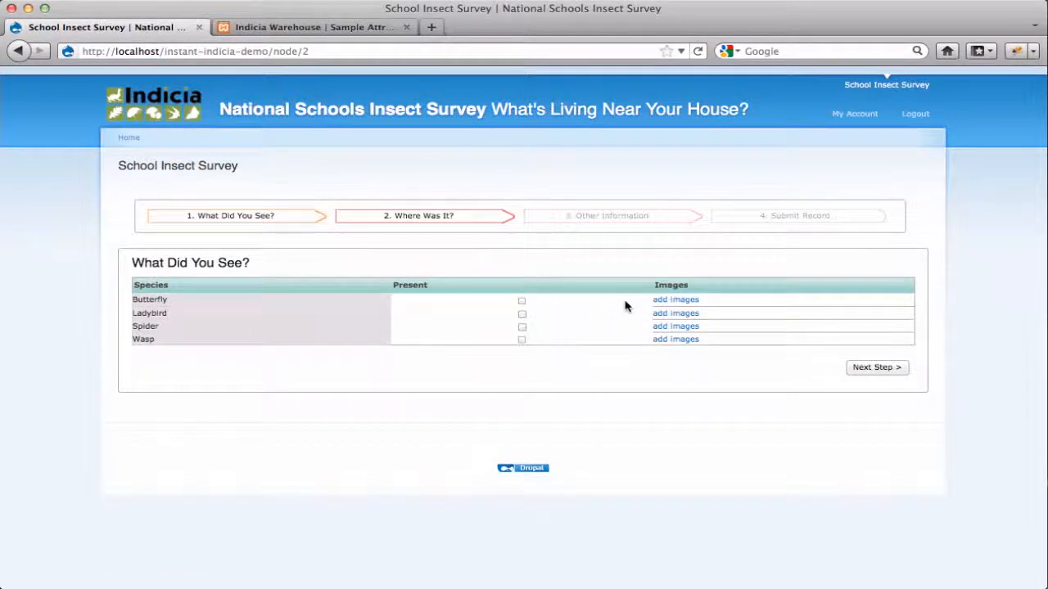
pyautogui.click(522, 315)
pyautogui.click(679, 314)
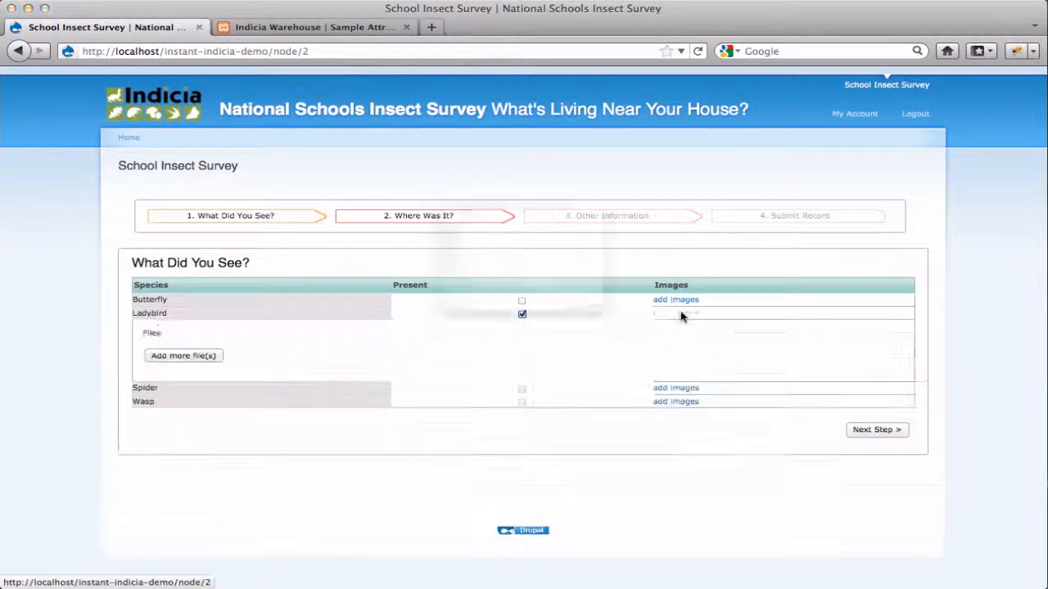
pyautogui.doubleClick(360, 107)
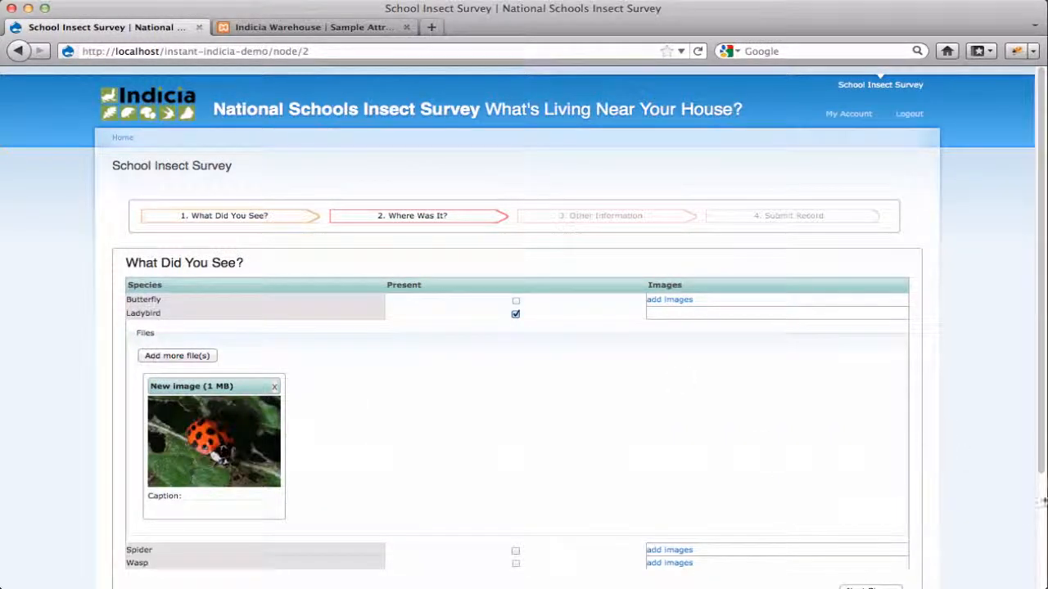
pyautogui.scroll(-3, 1043, 501)
pyautogui.click(894, 449)
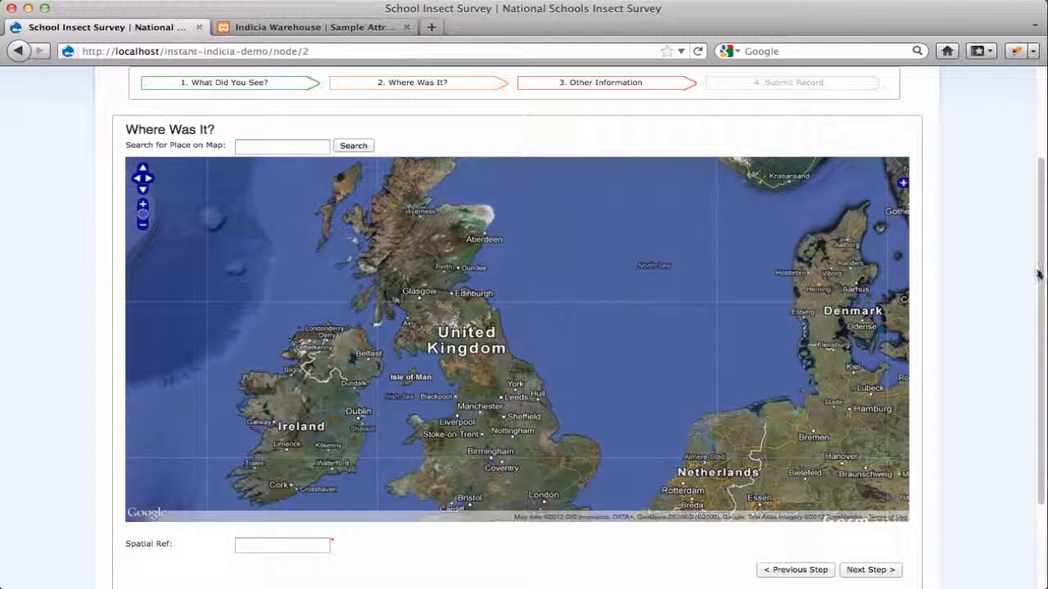
# Find southampton on the map as the sighting's location and continue to the Other Information page
pyautogui.moveTo(1039, 273); pyautogui.dragTo(1039, 266)
pyautogui.click(278, 157)
pyautogui.write('s')
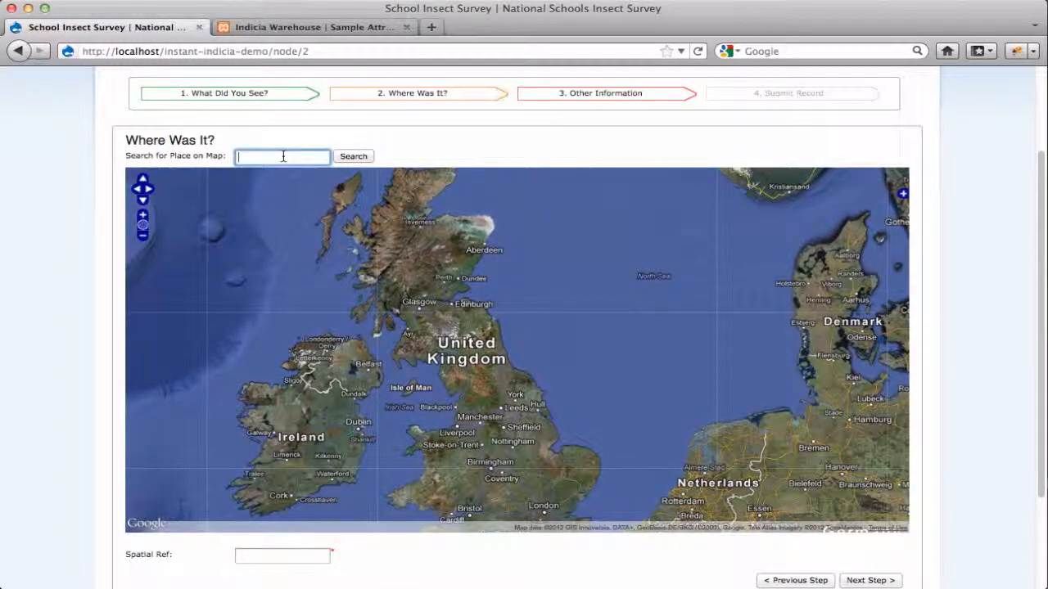
pyautogui.write('outham')
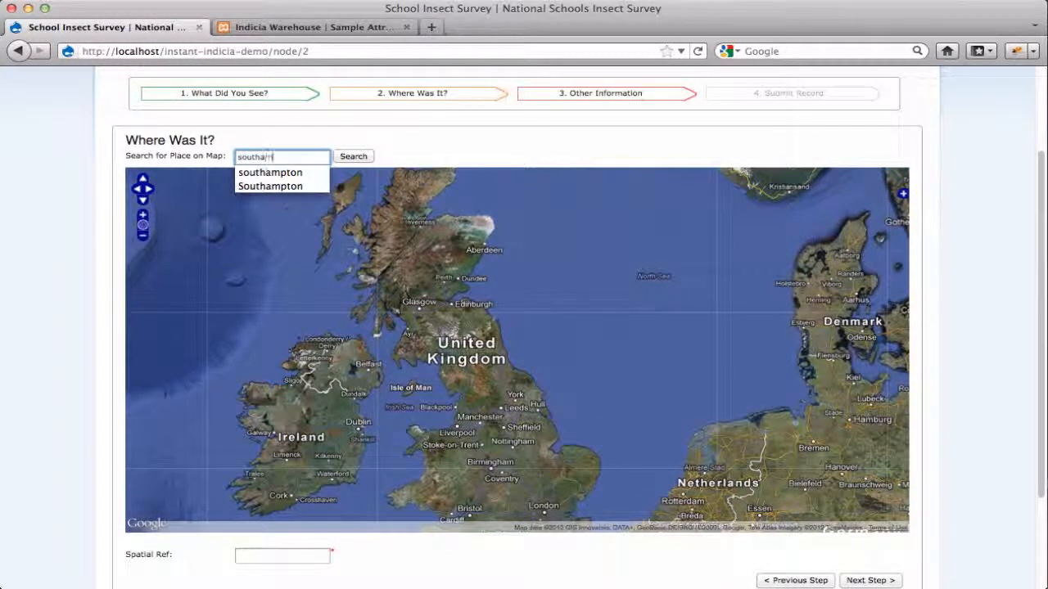
pyautogui.write('pton')
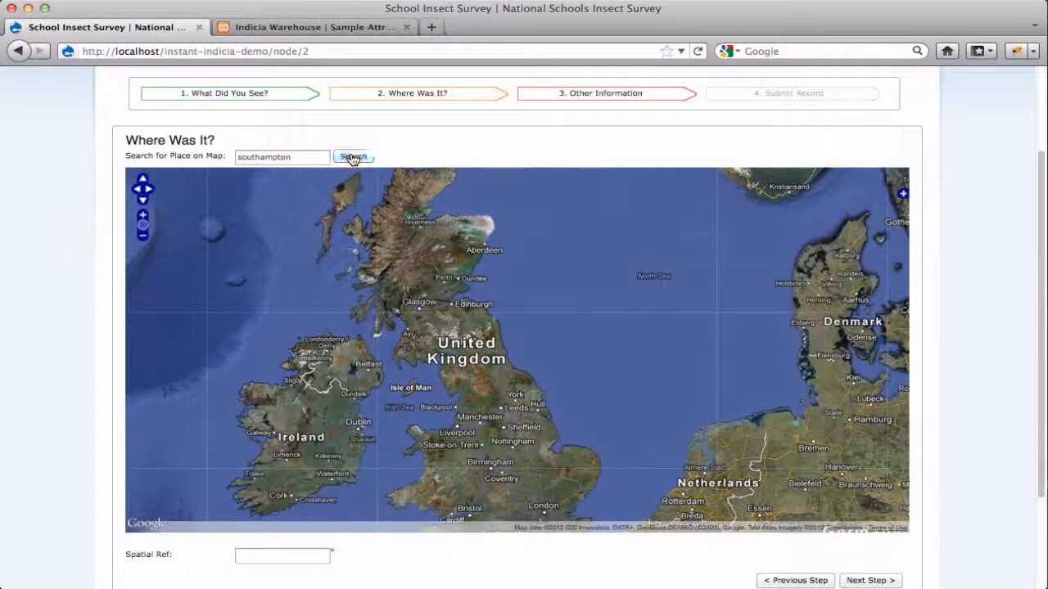
pyautogui.click(354, 156)
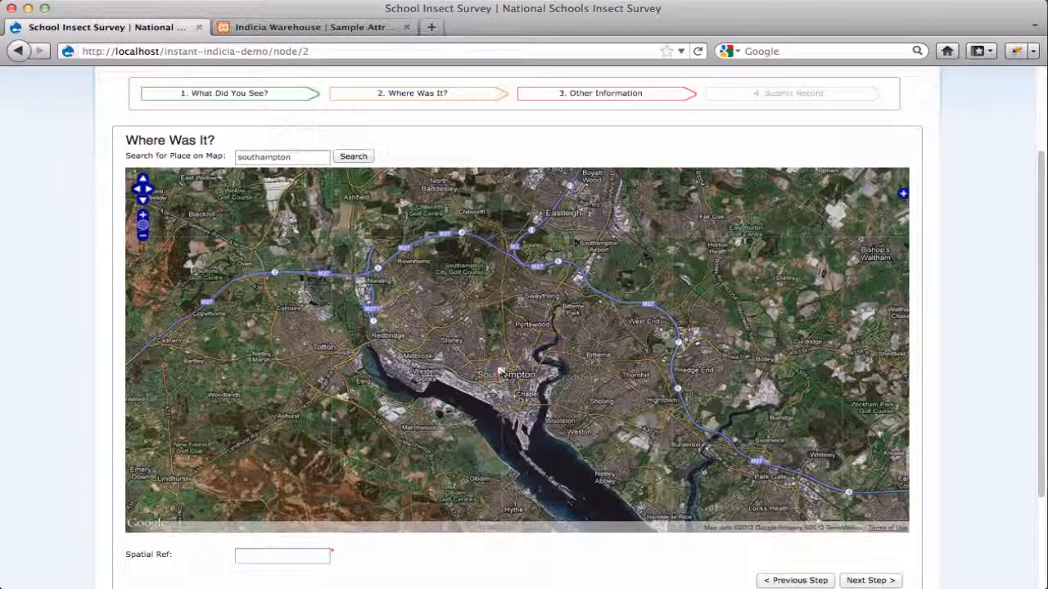
pyautogui.click(866, 579)
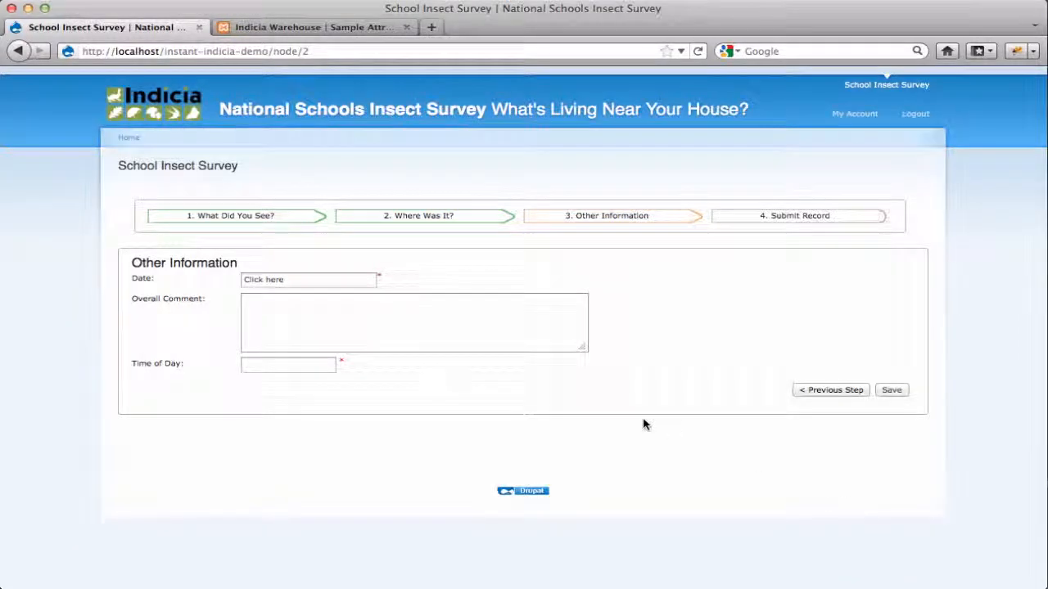
# Set the record's date to 28/11/2012, leaving the overall comment blank
pyautogui.click(279, 364)
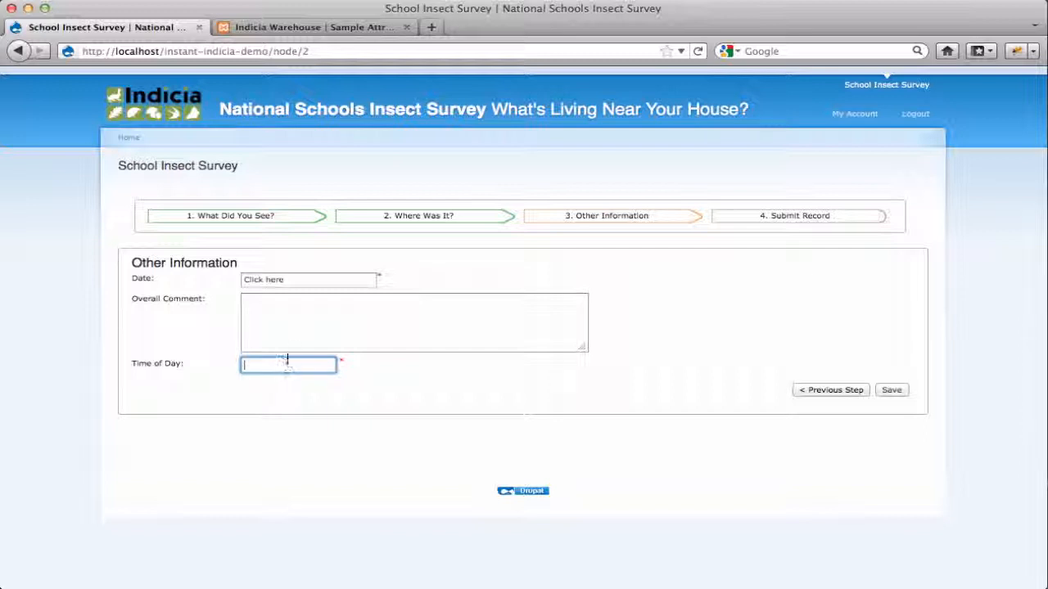
pyautogui.click(277, 280)
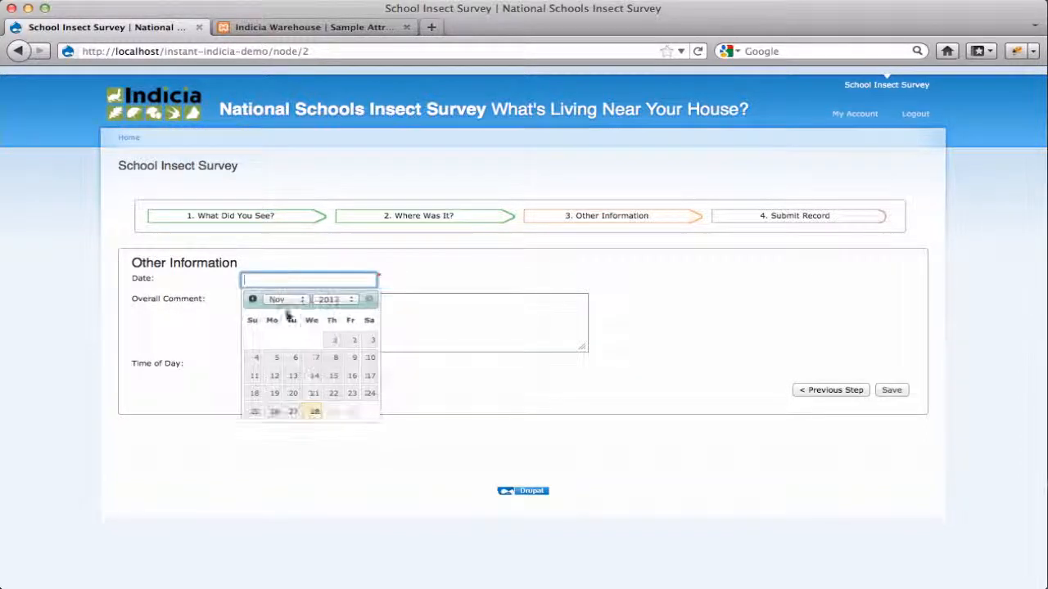
pyautogui.click(315, 411)
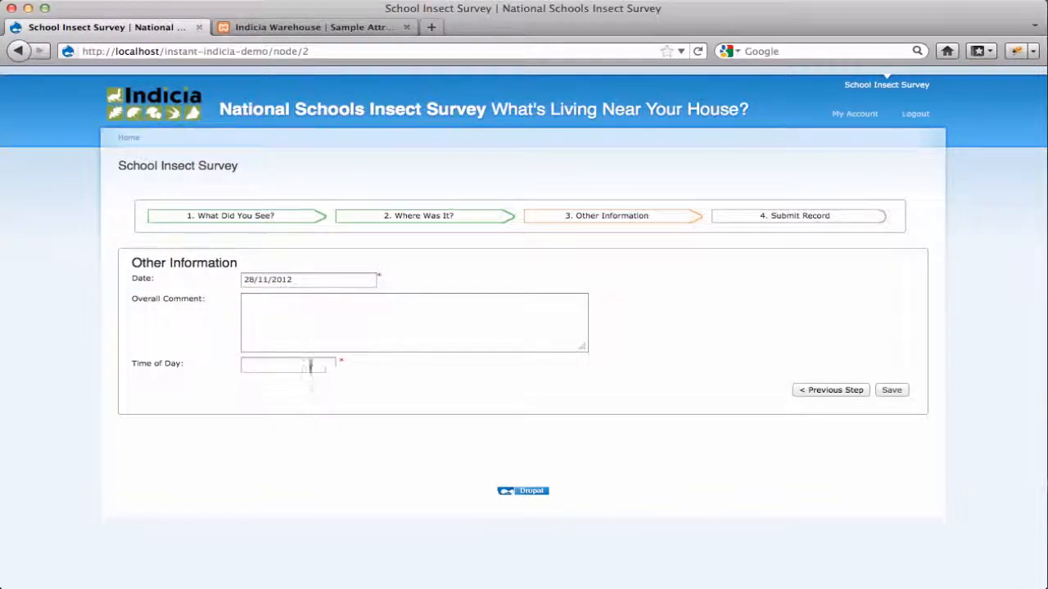
pyautogui.click(302, 314)
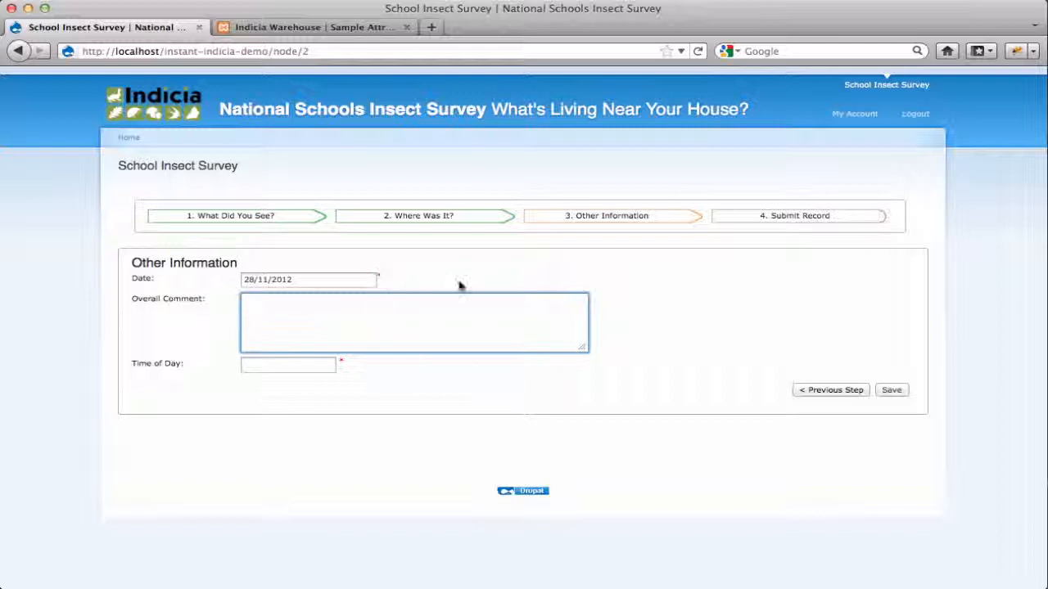
pyautogui.click(598, 307)
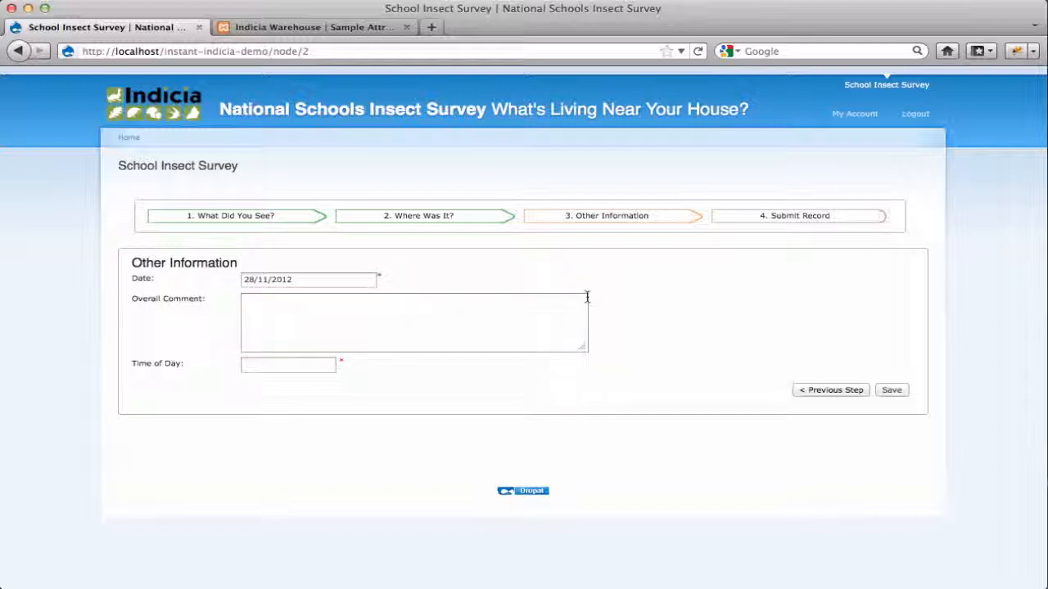
# Enter Sunset as the Time of Day and save the ladybird record
pyautogui.click(315, 366)
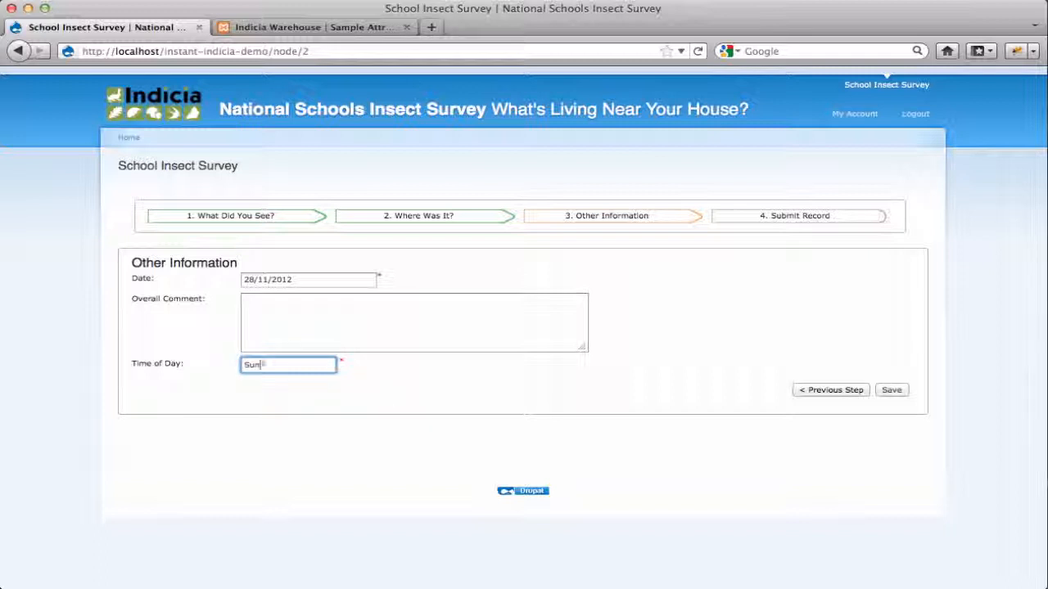
pyautogui.write('Sunset')
pyautogui.click(890, 393)
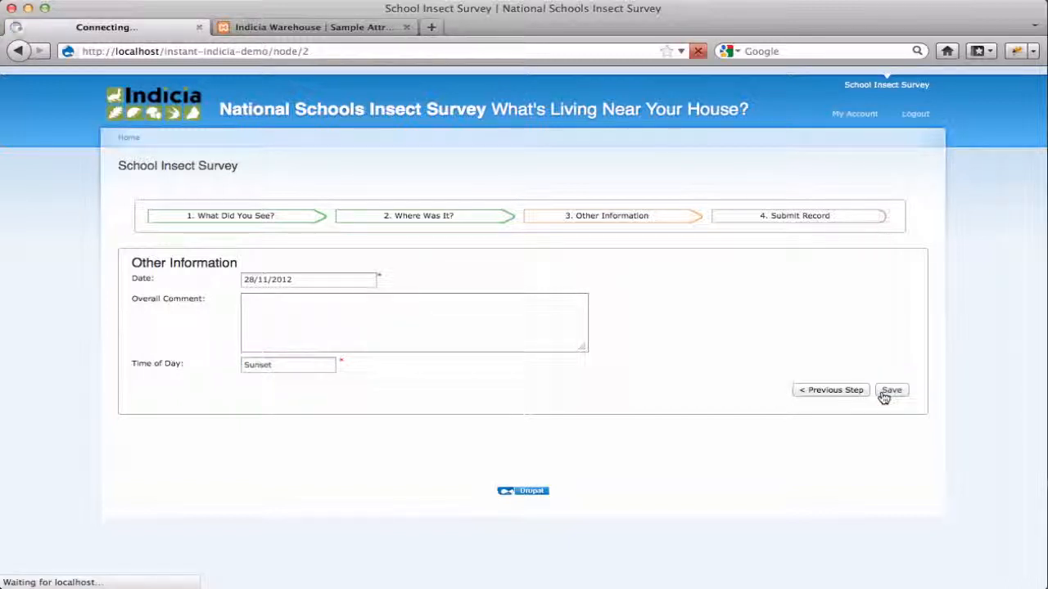